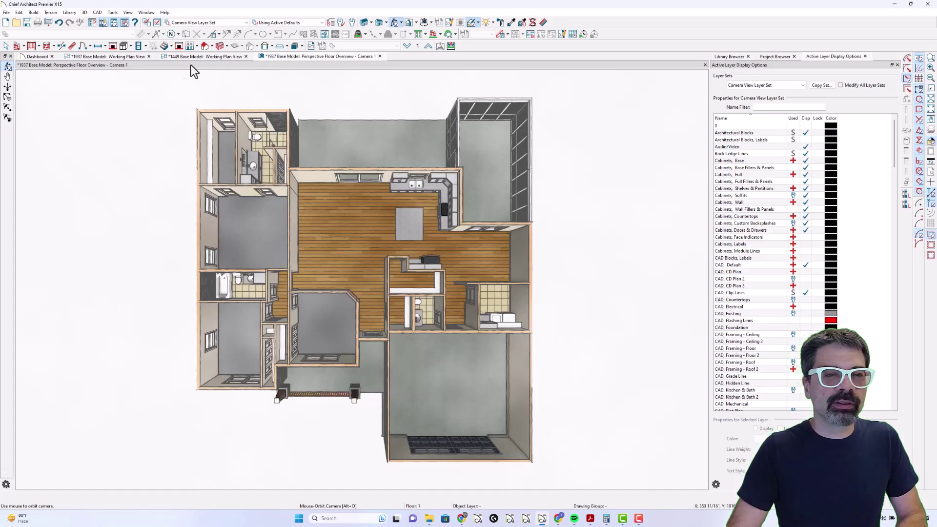
Show the 1937 Base Model working plan with the Presentation Set layer set.
{"action": "left_click", "coordinate": [739, 57]}
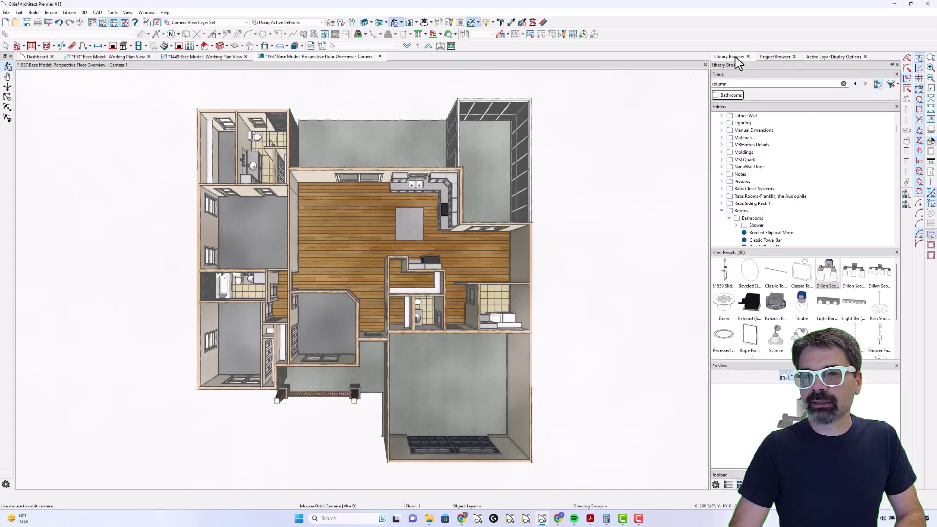
{"action": "scroll", "coordinate": [741, 218], "scroll_direction": "up", "scroll_amount": 2}
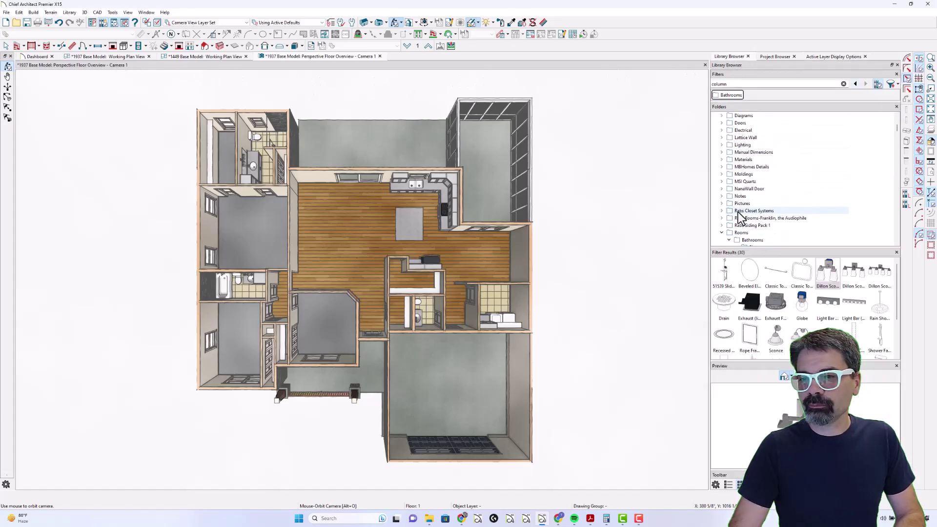
{"action": "left_click", "coordinate": [124, 56]}
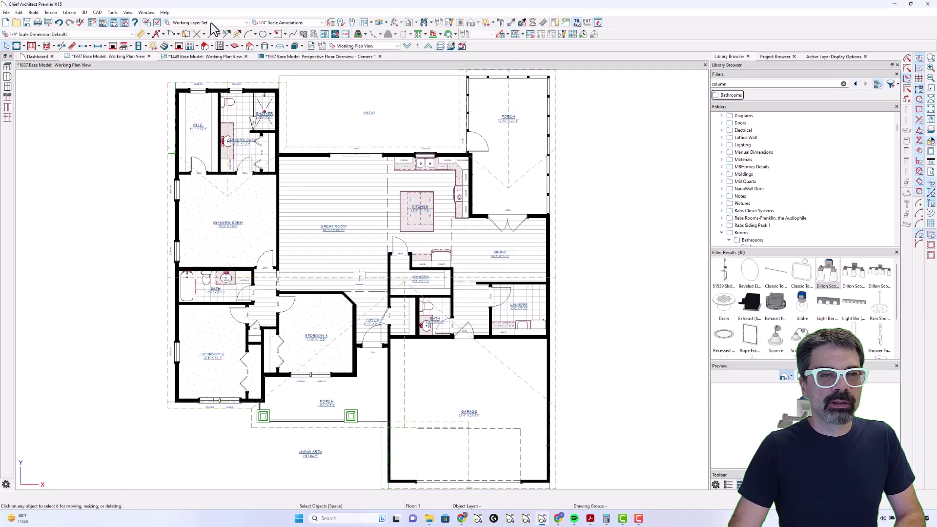
{"action": "left_click", "coordinate": [211, 23]}
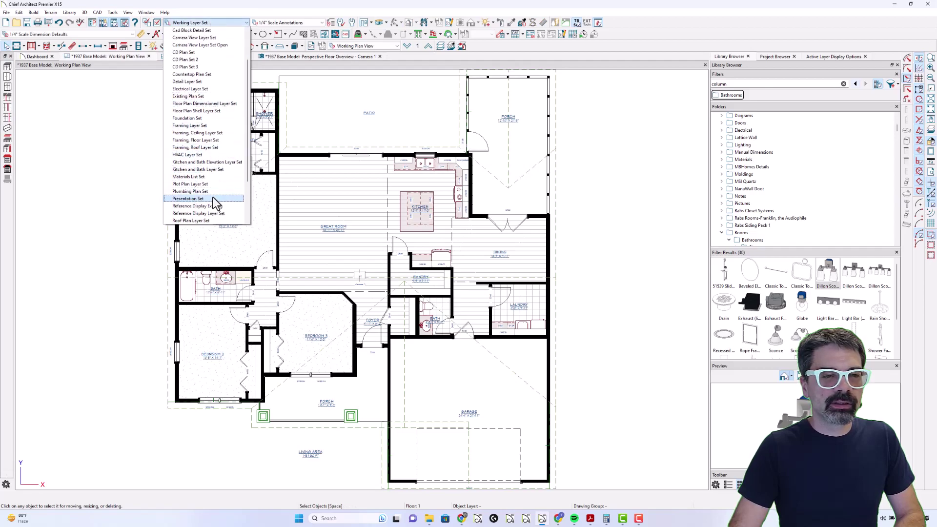
{"action": "left_click", "coordinate": [212, 198]}
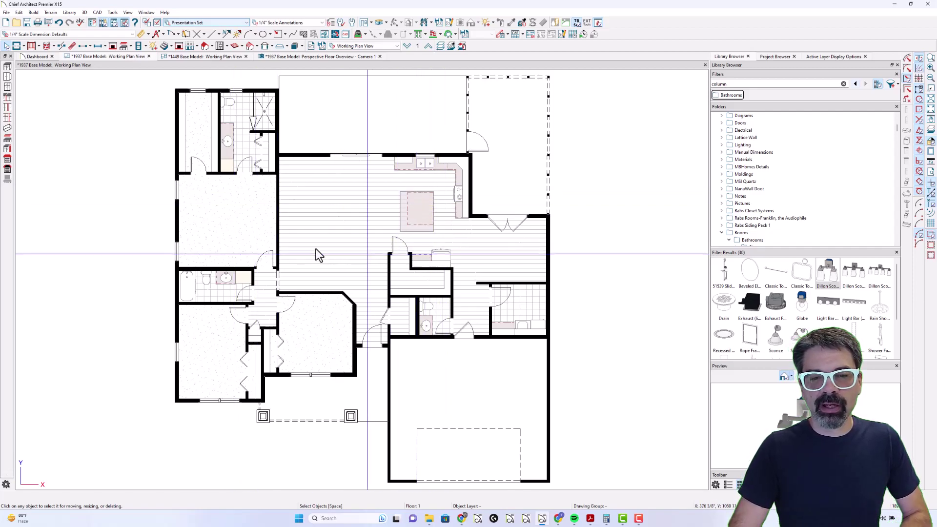
Examine the bedroom, bath, great room and kitchen flooring in the 1937 plan's presentation display.
{"action": "left_click", "coordinate": [233, 218]}
{"action": "left_click", "coordinate": [236, 110]}
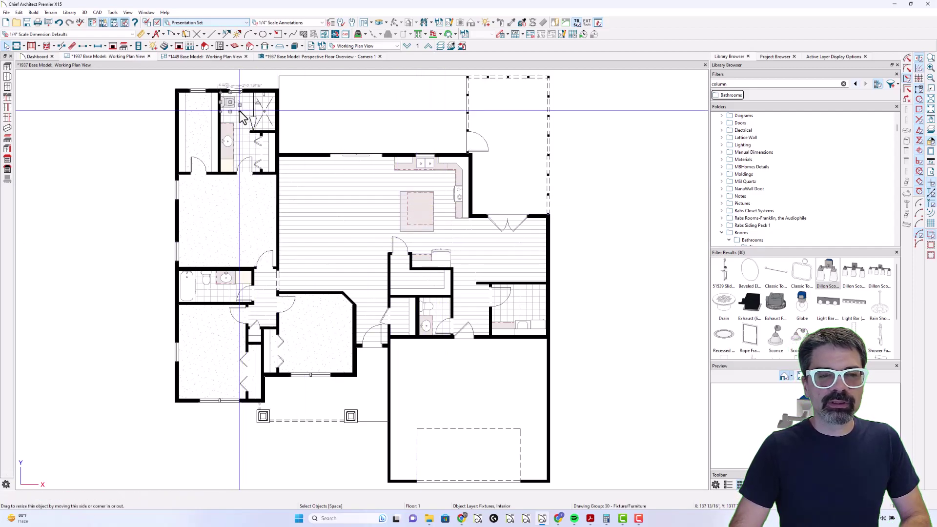
{"action": "left_click", "coordinate": [240, 135]}
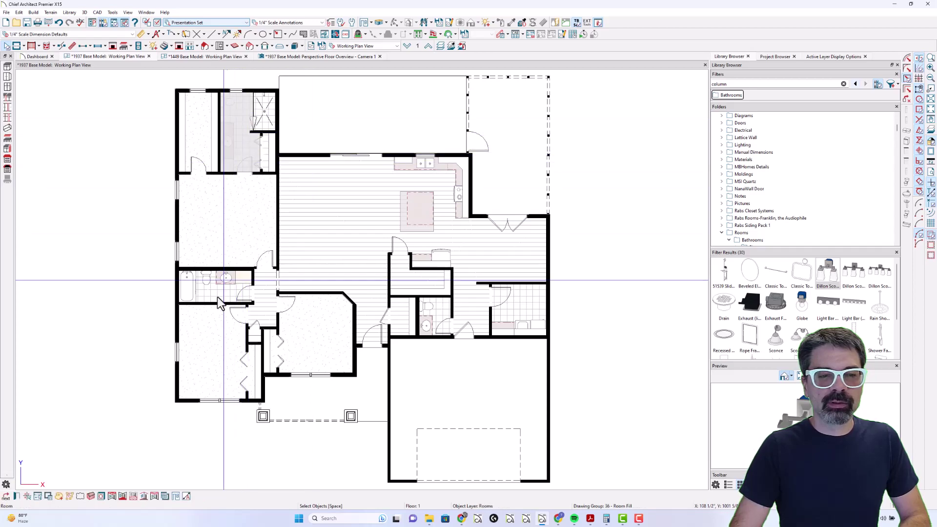
{"action": "left_click", "coordinate": [321, 221]}
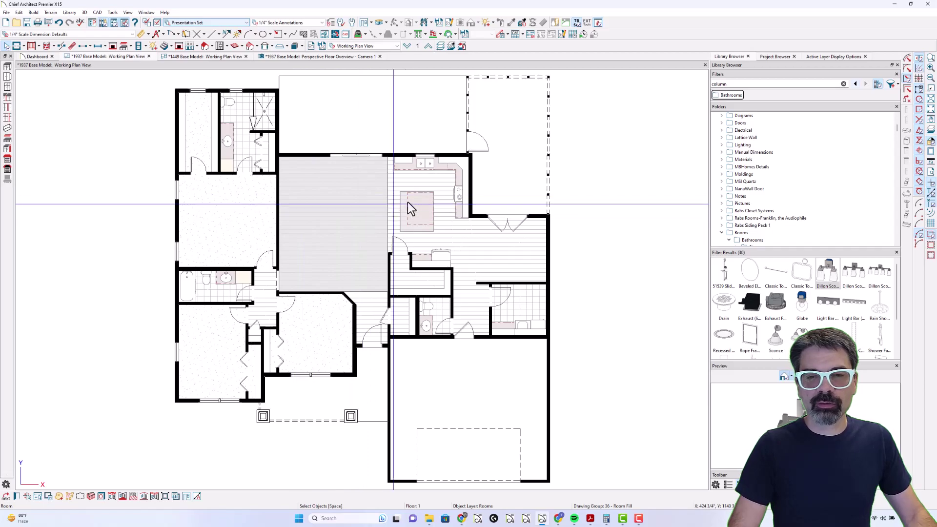
{"action": "key", "text": "Escape"}
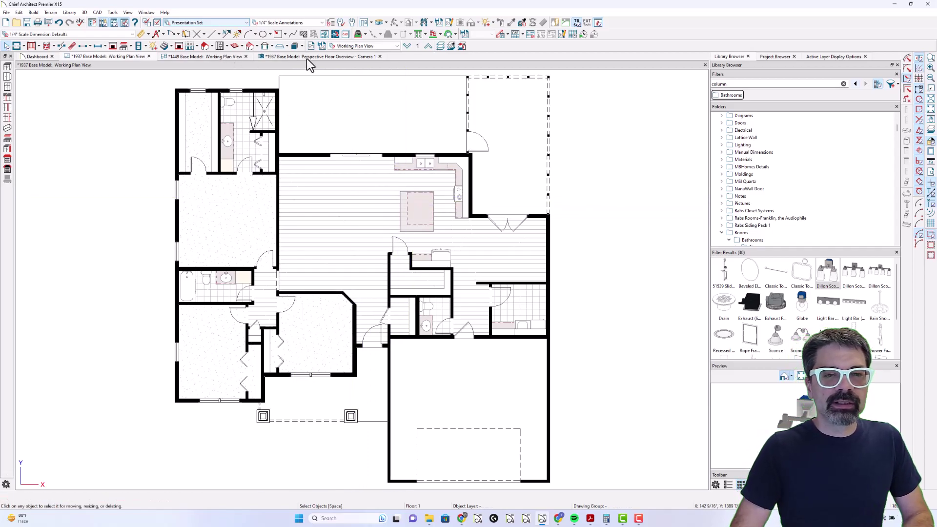
Review the Watercolor rendering technique options for the 1937 perspective floor overview camera.
{"action": "left_click", "coordinate": [306, 58]}
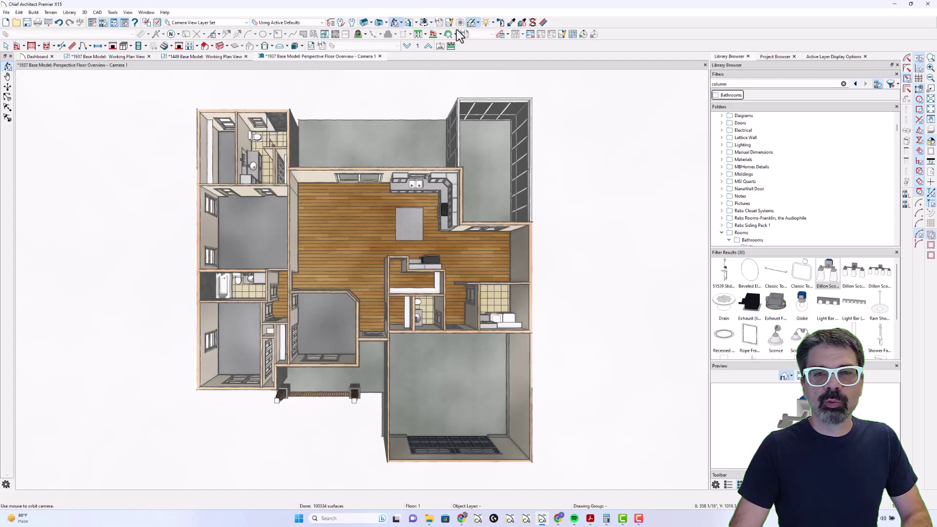
{"action": "left_click", "coordinate": [386, 23]}
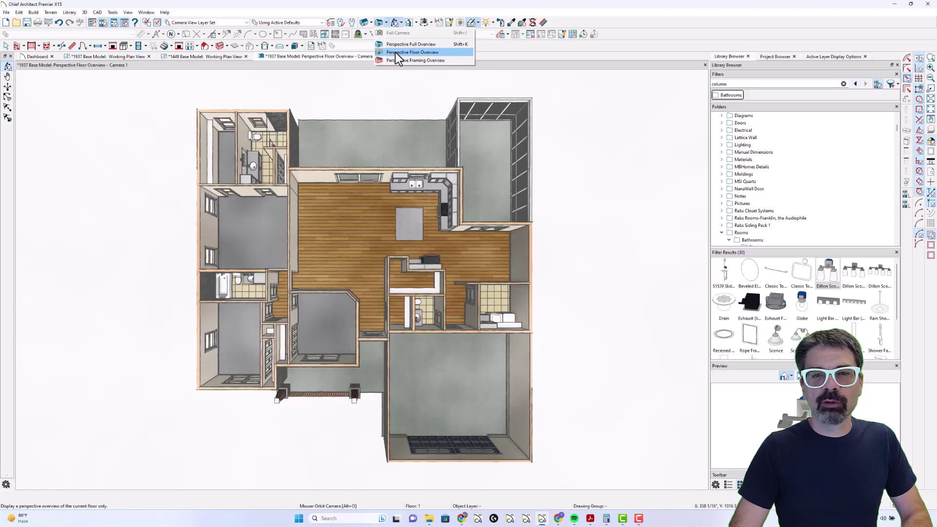
{"action": "left_click", "coordinate": [558, 206]}
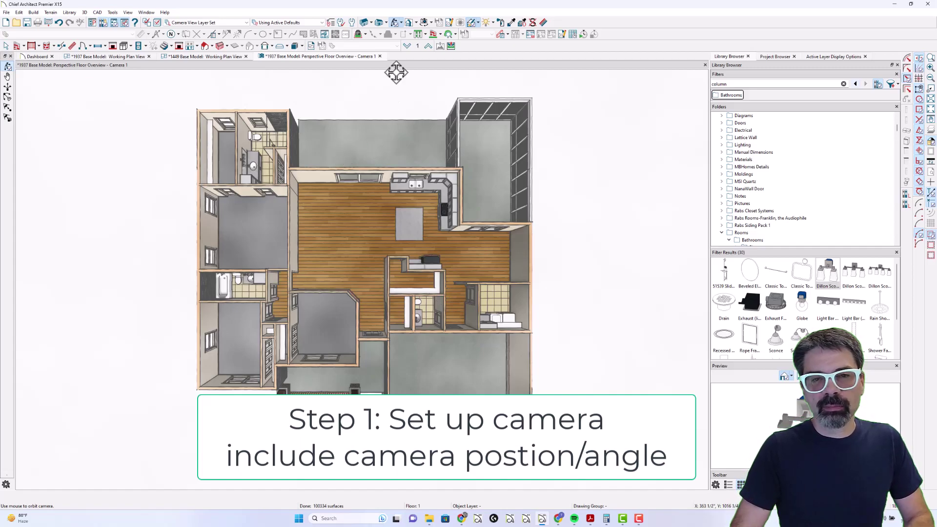
{"action": "left_click", "coordinate": [477, 24]}
{"action": "left_click", "coordinate": [493, 108]}
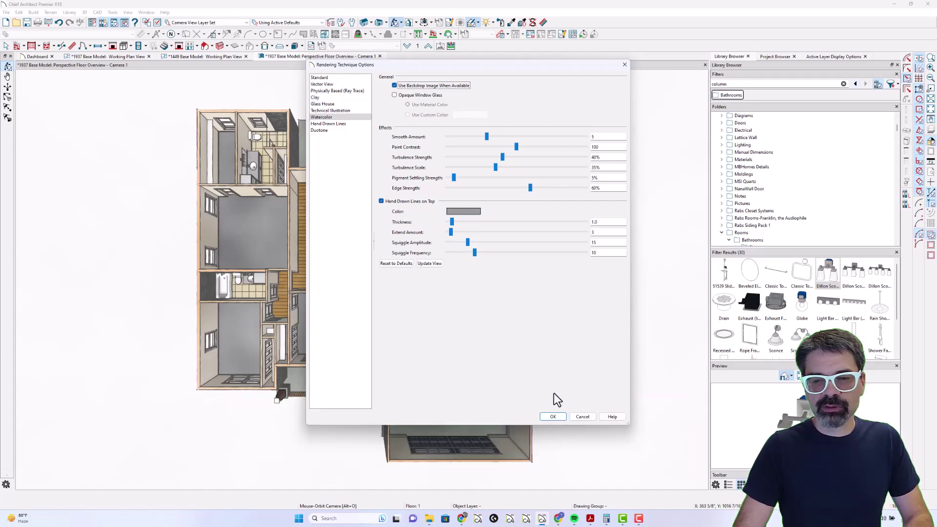
{"action": "left_click", "coordinate": [554, 417]}
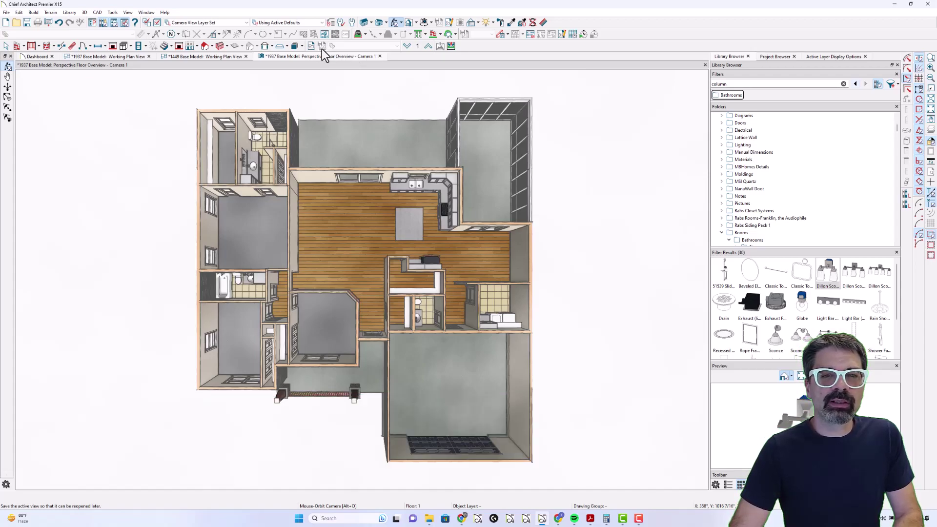
{"action": "right_click", "coordinate": [329, 83]}
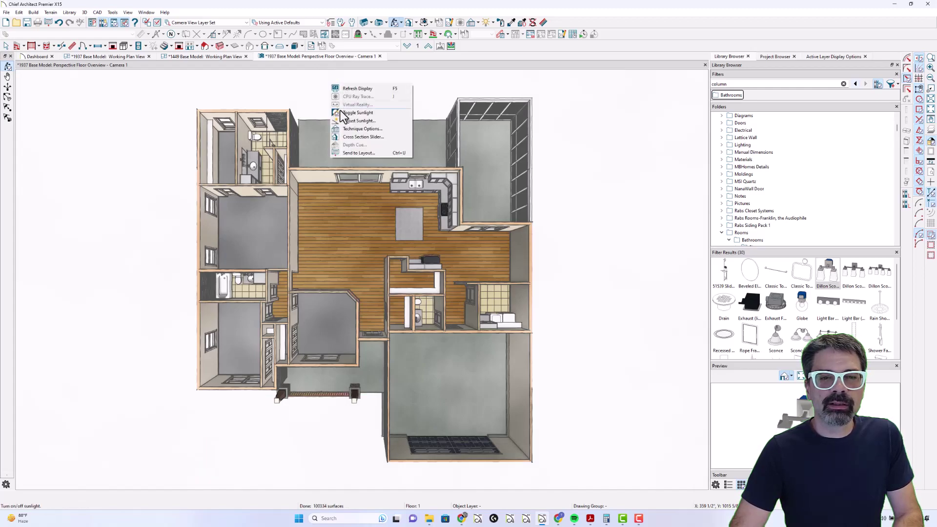
{"action": "left_click", "coordinate": [283, 86]}
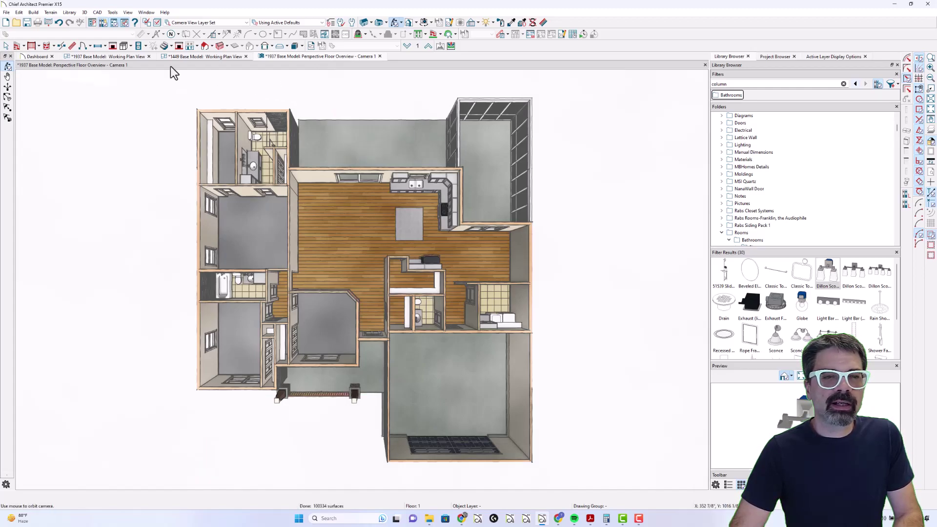
{"action": "left_click", "coordinate": [113, 12]}
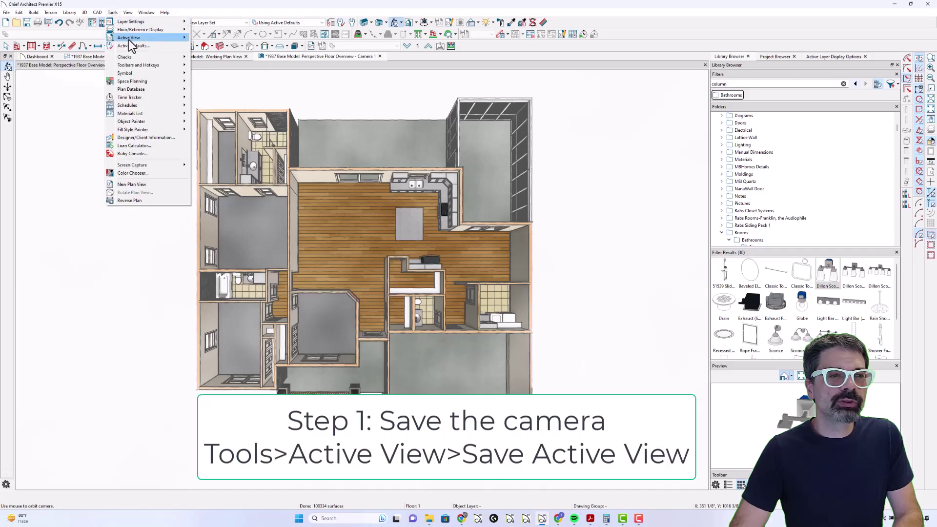
{"action": "mouse_move", "coordinate": [128, 38]}
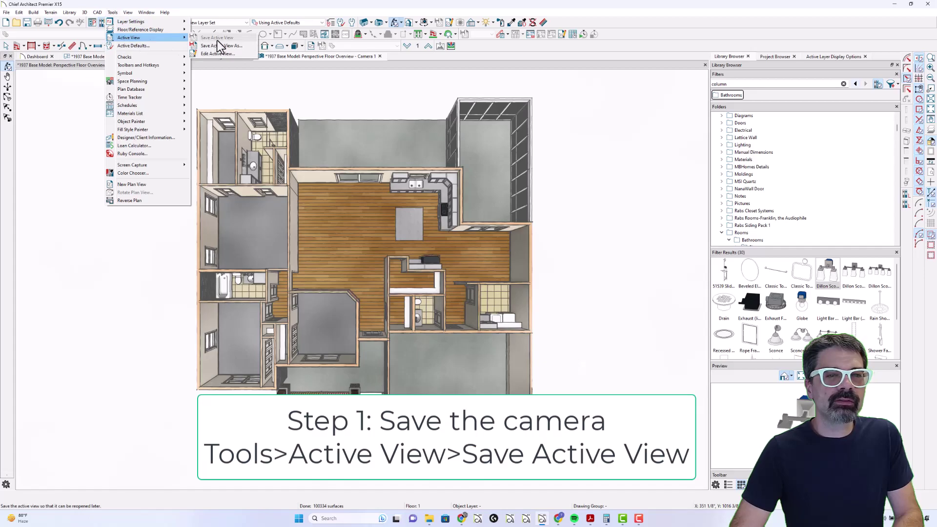
{"action": "left_click", "coordinate": [286, 69]}
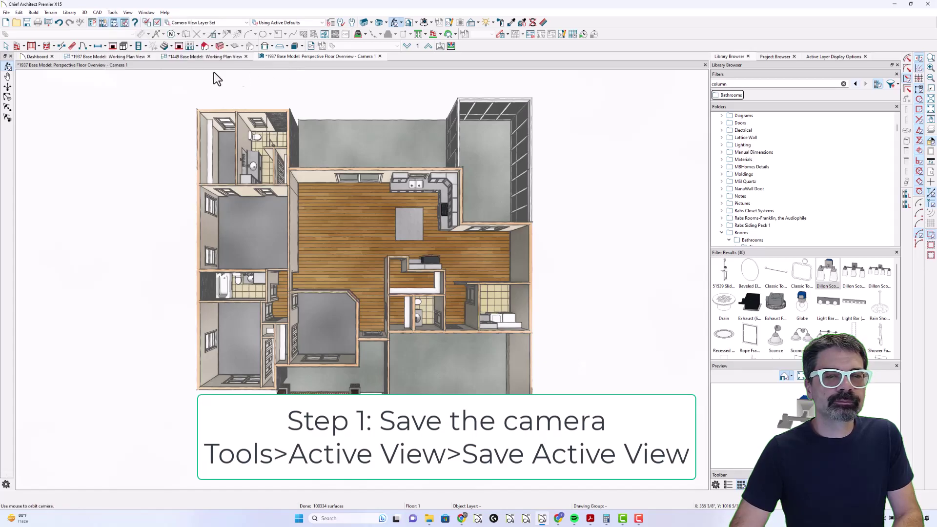
Apply the Working Layer Set to the 1937 plan view and locate the saved perspective overview camera symbol in the plan.
{"action": "left_click", "coordinate": [100, 57]}
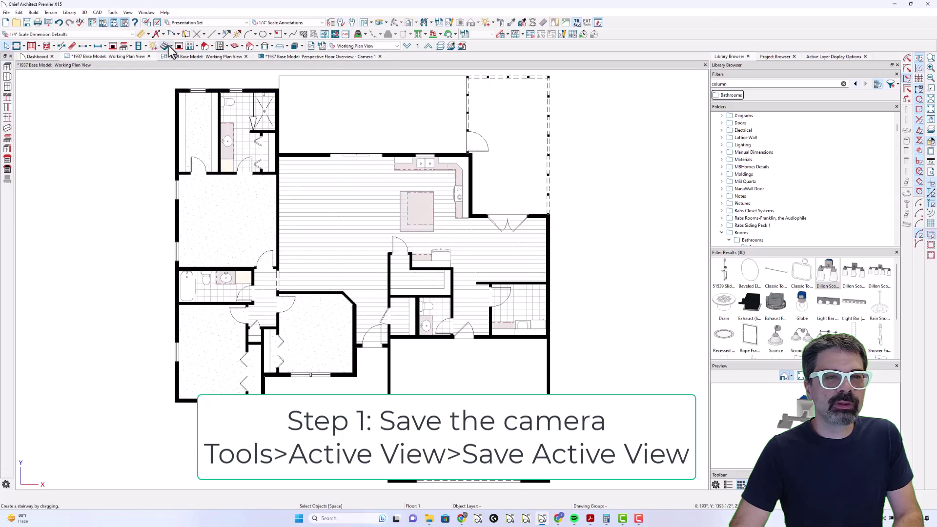
{"action": "left_click", "coordinate": [206, 23]}
{"action": "left_click", "coordinate": [209, 30]}
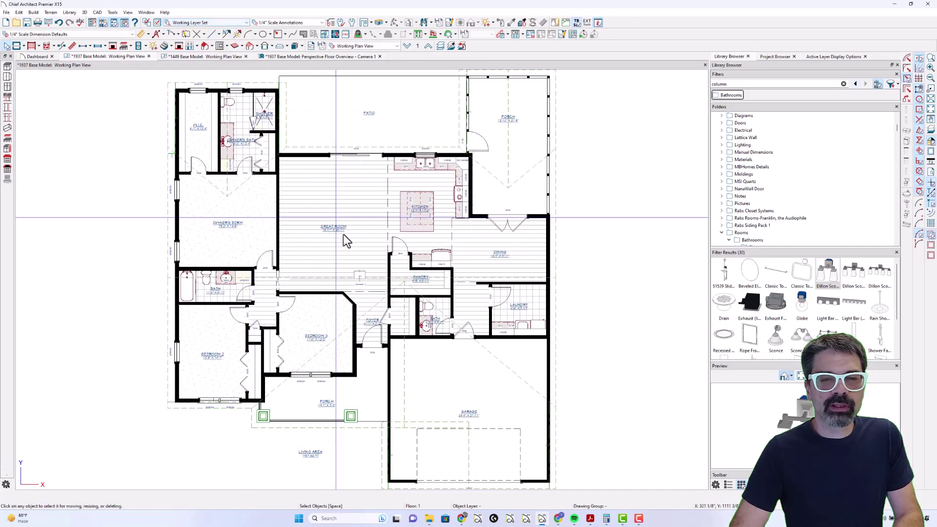
{"action": "left_click", "coordinate": [363, 271]}
{"action": "left_click", "coordinate": [360, 279]}
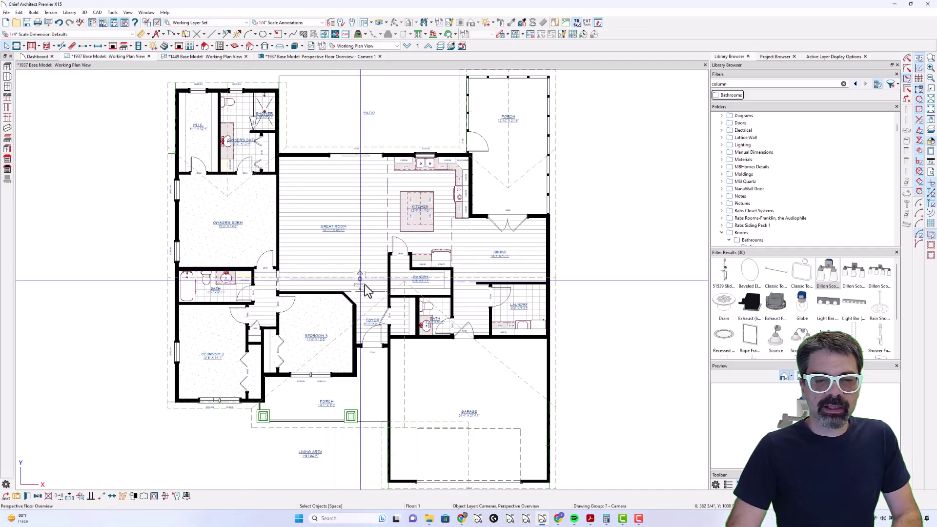
{"action": "key", "text": "Escape"}
Check the display settings of the camera layers in the Working Layer Set.
{"action": "key", "text": "l"}
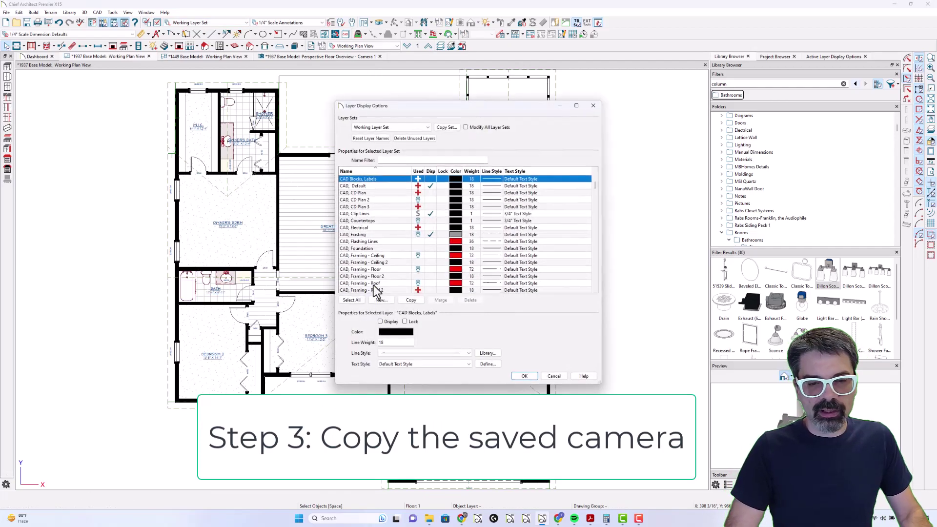
{"action": "type", "text": "am"}
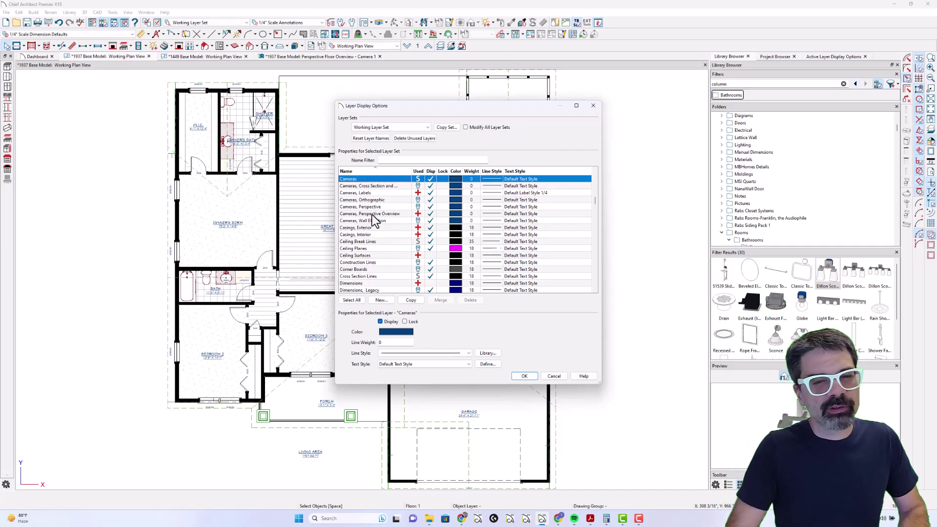
{"action": "left_click", "coordinate": [559, 377]}
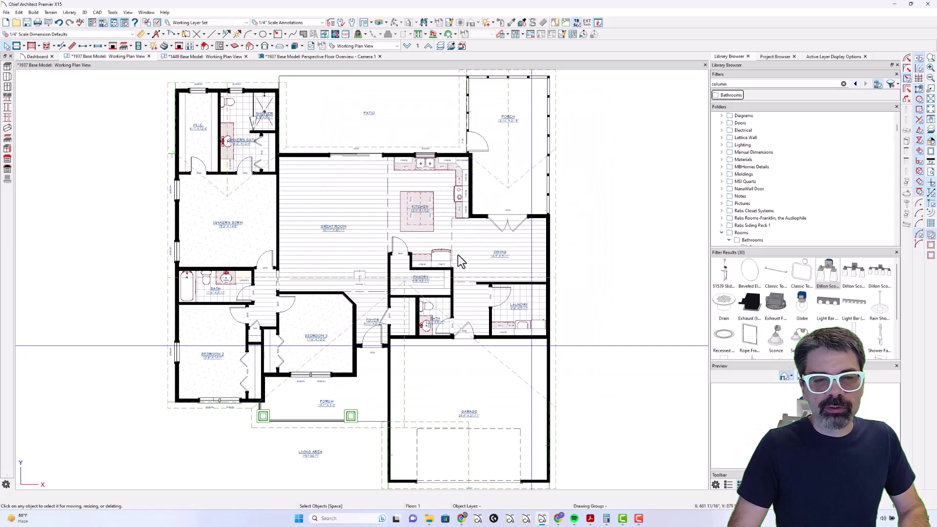
Copy the perspective overview camera from the 1937 plan and paste it into the 1449 Base Model plan with its position held.
{"action": "left_click", "coordinate": [361, 274]}
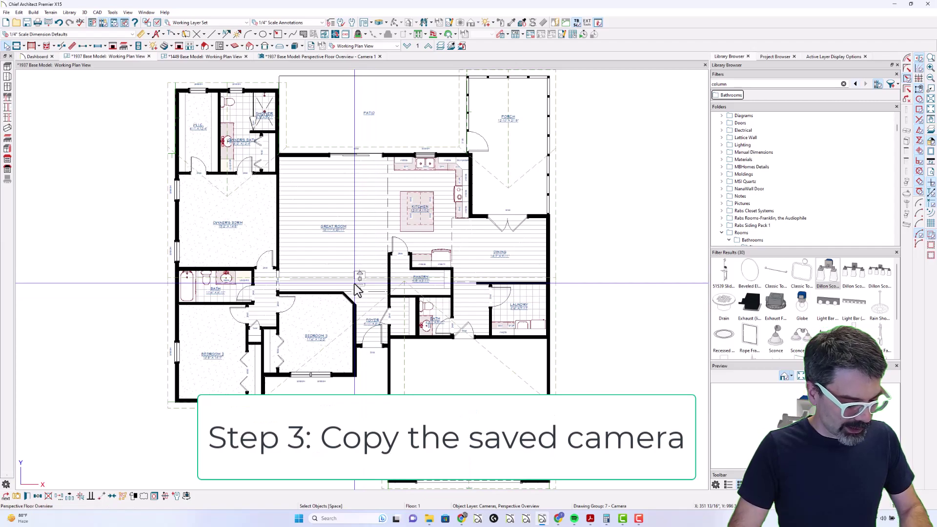
{"action": "left_click", "coordinate": [219, 58]}
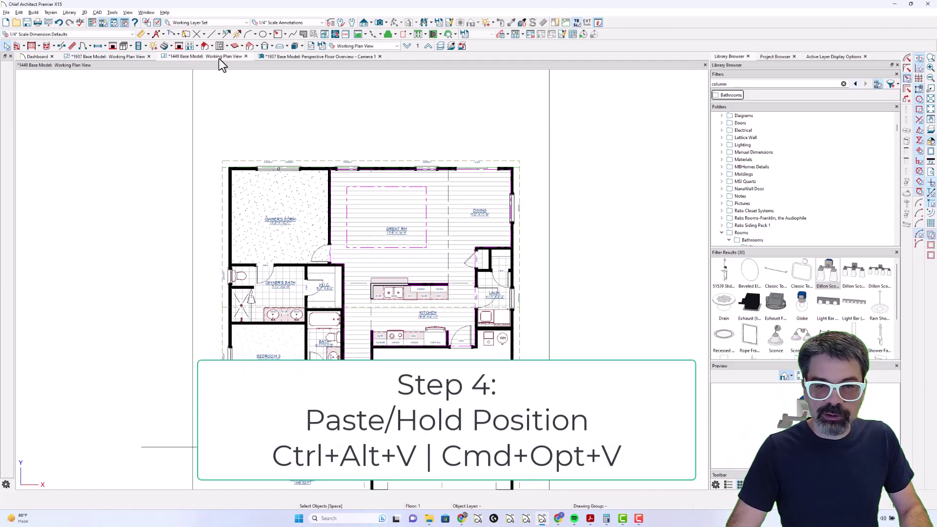
{"action": "key", "text": "ctrl+alt+v"}
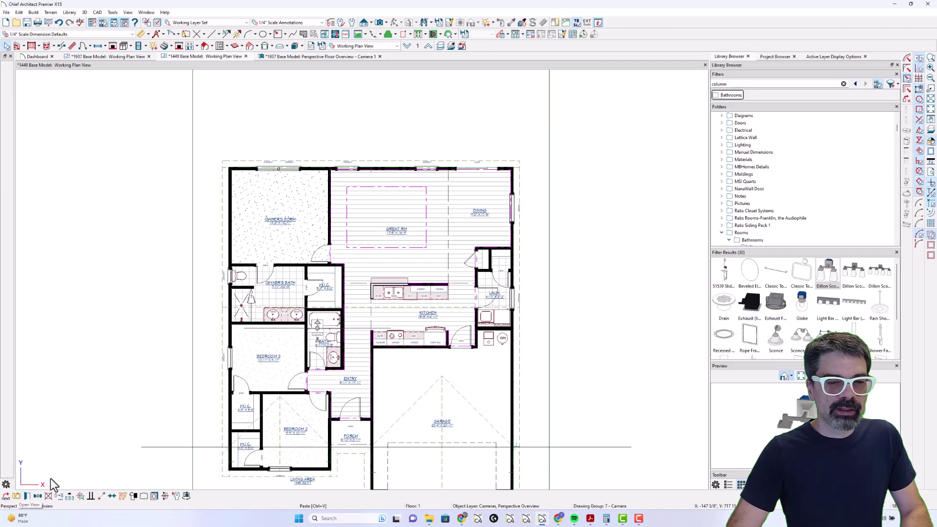
Open the pasted camera's view in the 1449 model and frame the whole floor overview larger and centered.
{"action": "right_click", "coordinate": [317, 326]}
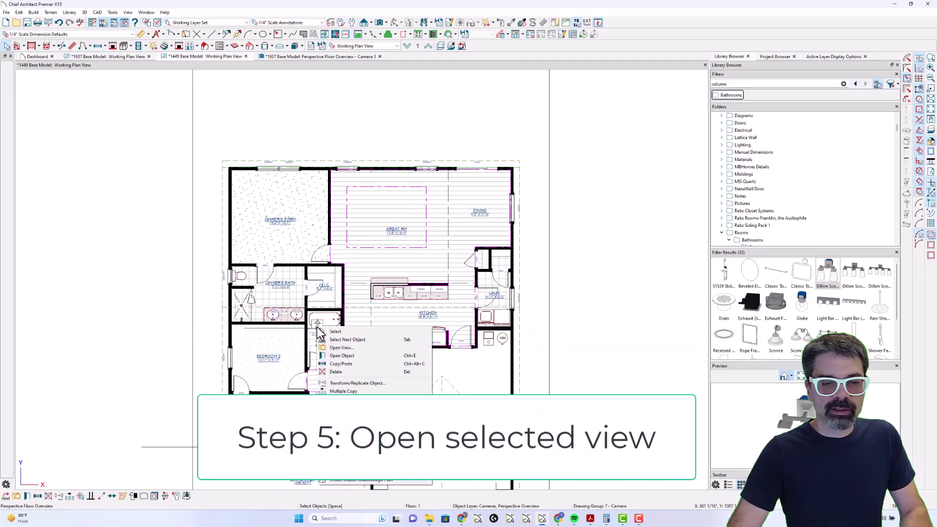
{"action": "left_click", "coordinate": [332, 349]}
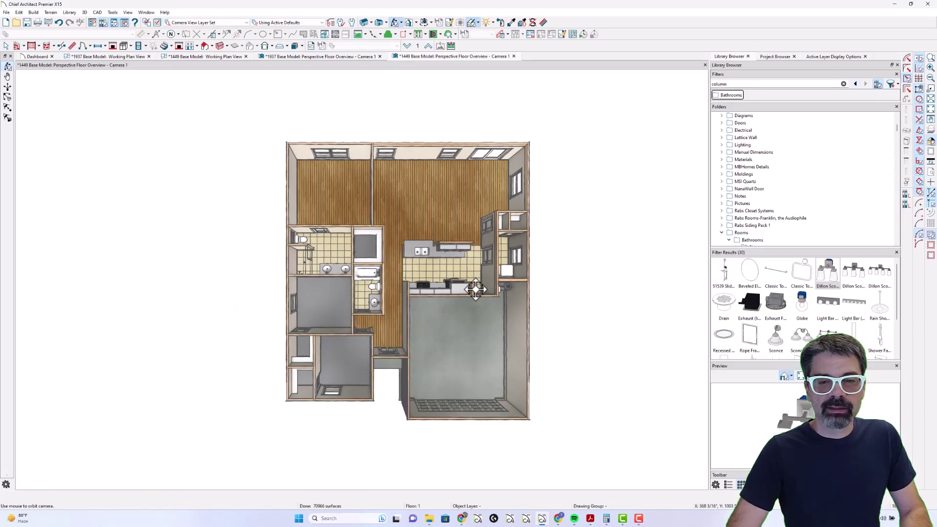
{"action": "middle_click_drag", "start_coordinate": [476, 290], "coordinate": [415, 293]}
{"action": "scroll", "coordinate": [350, 290], "scroll_direction": "up", "scroll_amount": 2}
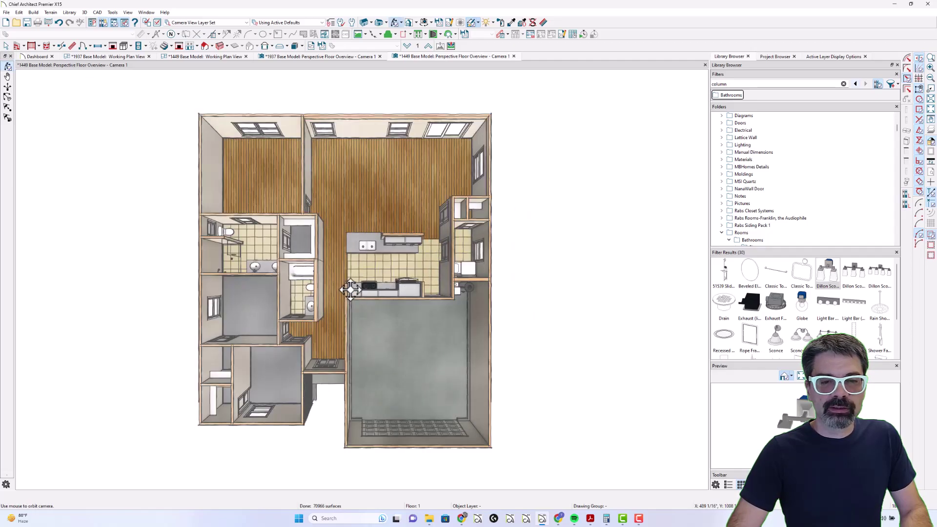
{"action": "scroll", "coordinate": [350, 290], "scroll_direction": "up", "scroll_amount": 1}
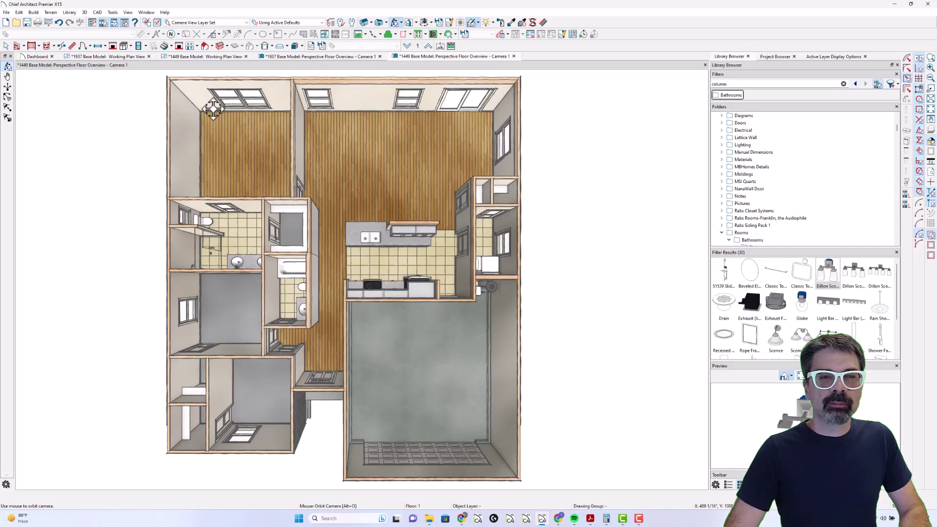
Edit the 1449 model's maple plank floor material: keep pattern and texture in sync, set the width to 8" and the angle to 0°.
{"action": "left_click", "coordinate": [295, 57]}
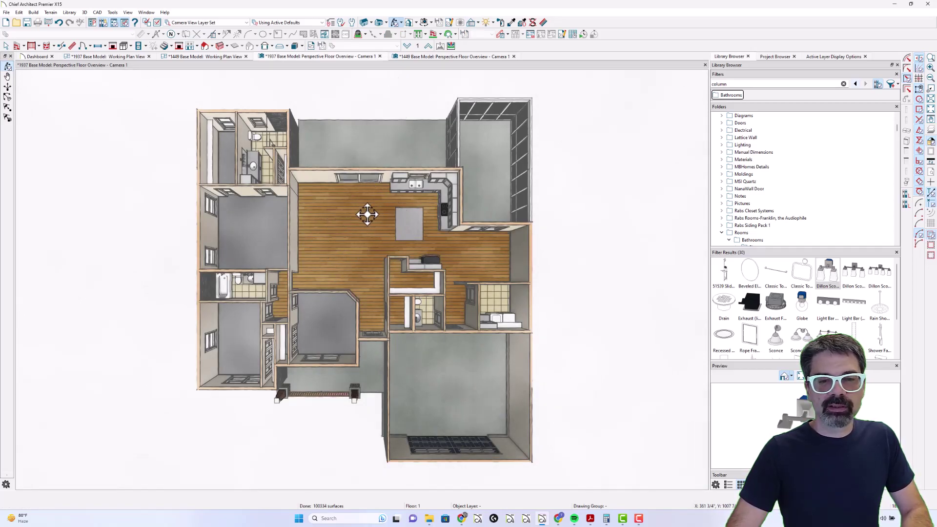
{"action": "left_click", "coordinate": [436, 57]}
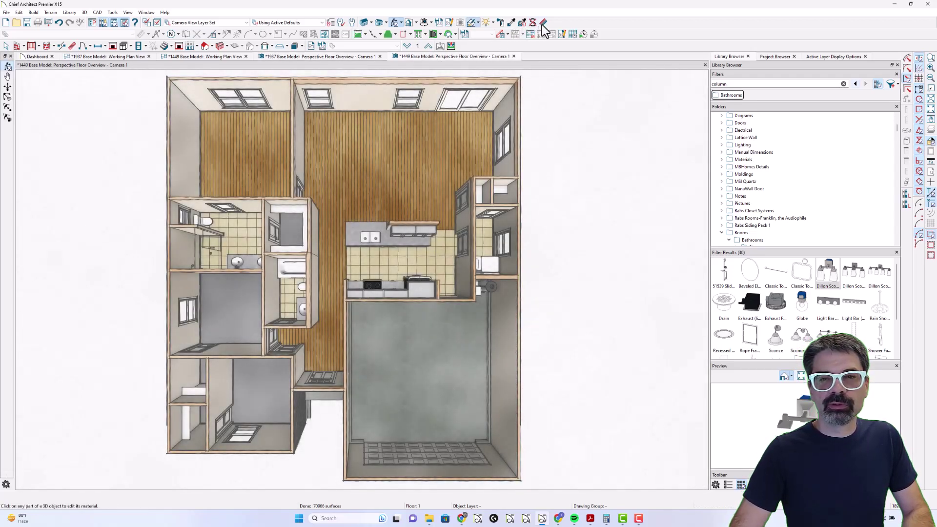
{"action": "left_click", "coordinate": [543, 23]}
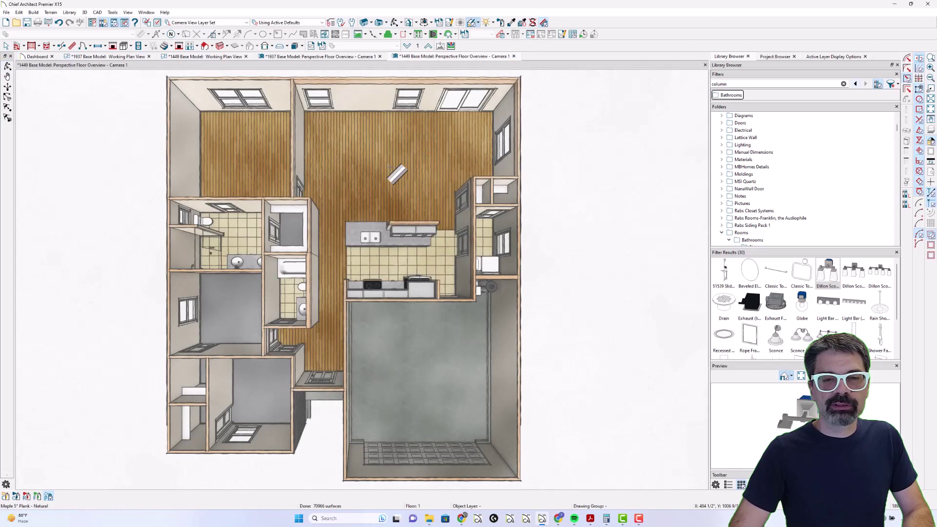
{"action": "left_click", "coordinate": [390, 167]}
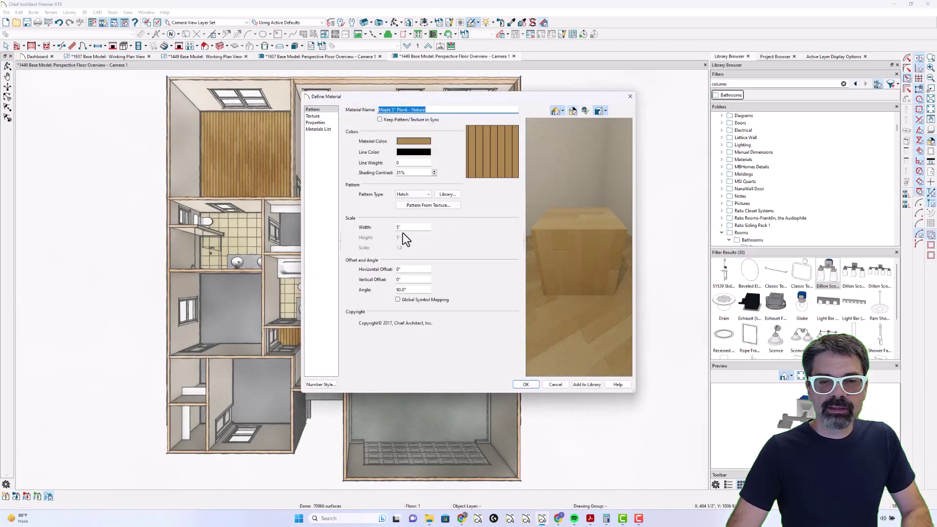
{"action": "left_click", "coordinate": [390, 120]}
{"action": "left_click_drag", "start_coordinate": [406, 227], "coordinate": [383, 225]}
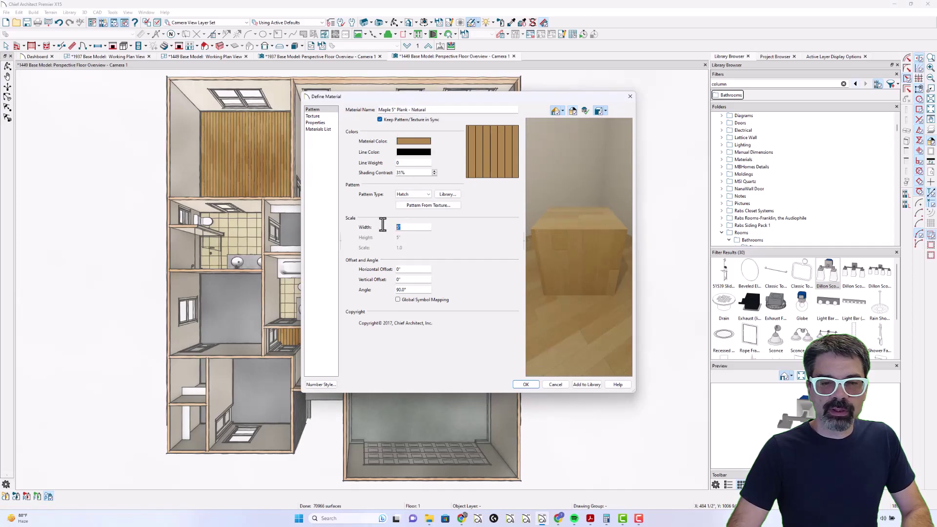
{"action": "type", "text": "8"}
{"action": "double_click", "coordinate": [404, 290]}
{"action": "type", "text": "0"}
{"action": "key", "text": "Return"}
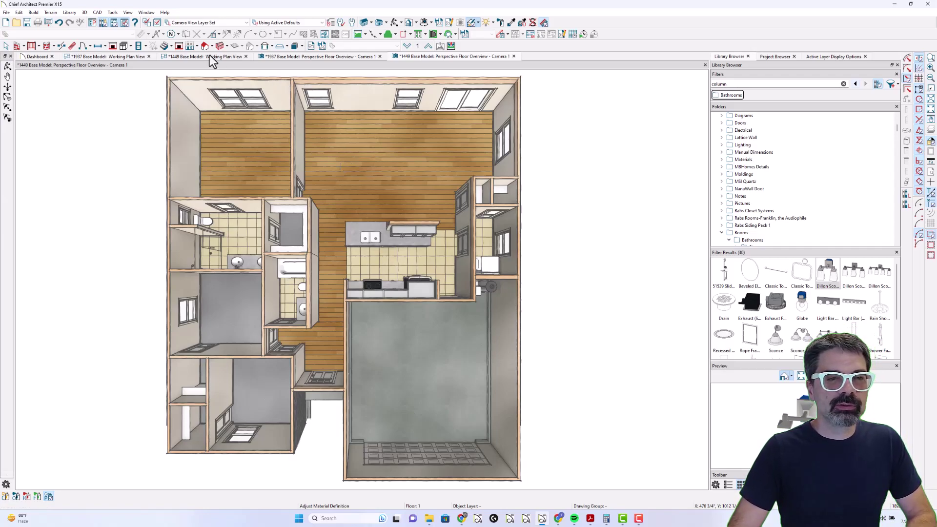
Review the 1937 working plan against its perspective floor overview, and look at the 1449 working plan.
{"action": "left_click", "coordinate": [99, 57]}
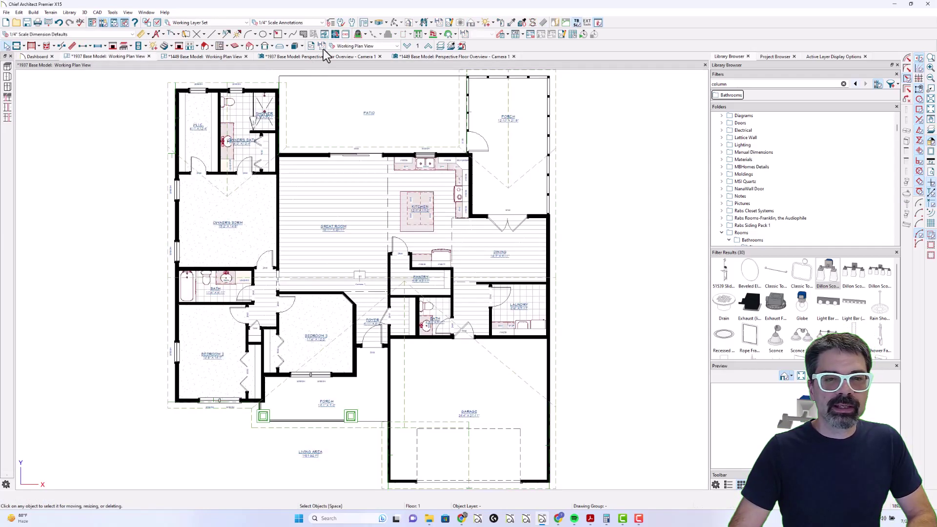
{"action": "left_click", "coordinate": [289, 57]}
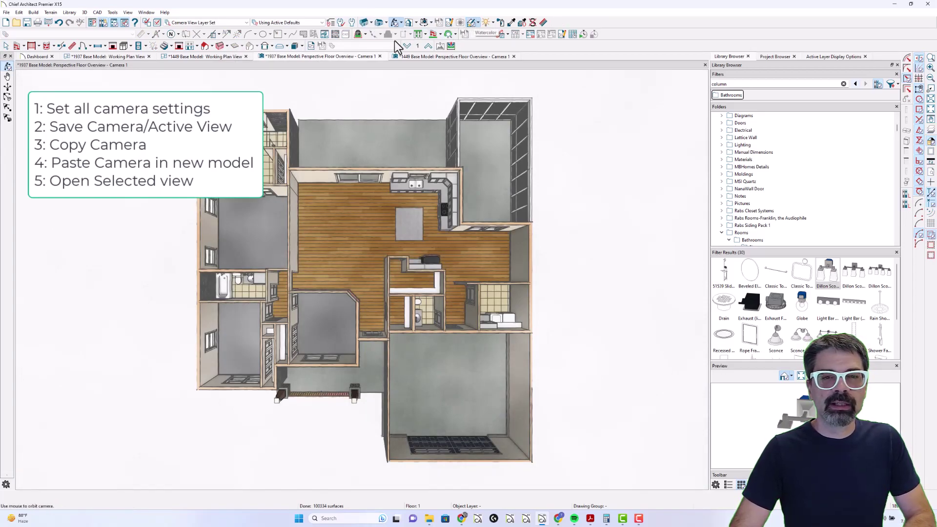
{"action": "left_click", "coordinate": [123, 57]}
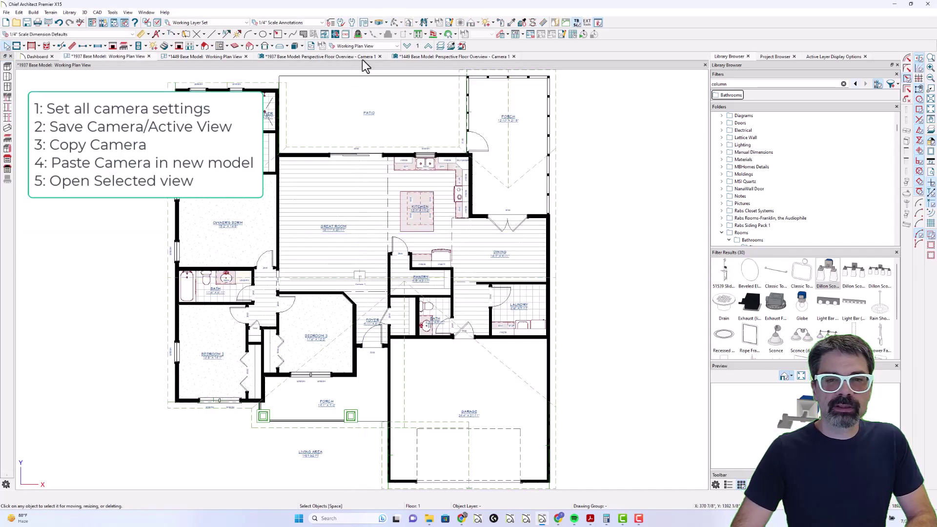
{"action": "left_click", "coordinate": [362, 58]}
{"action": "left_click", "coordinate": [214, 59]}
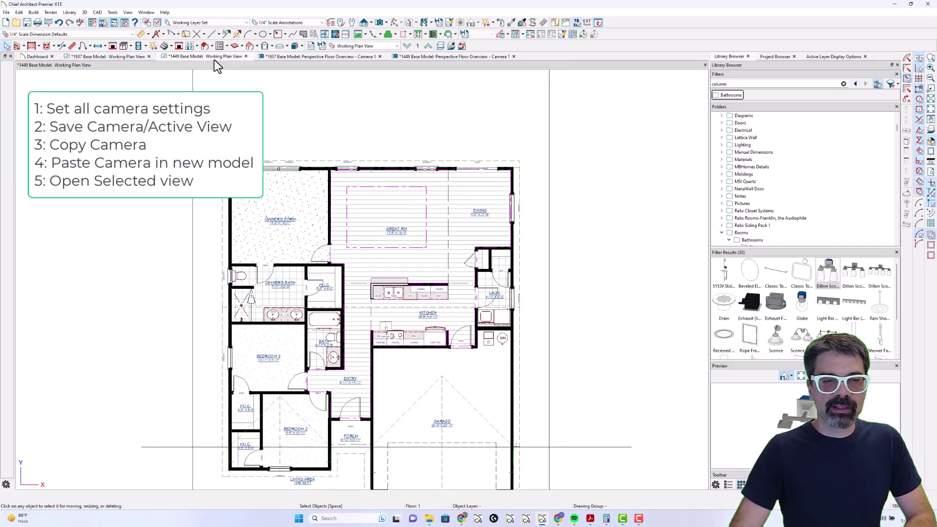
Open the 1663 Base Model plan from the recently used files.
{"action": "left_click", "coordinate": [7, 13]}
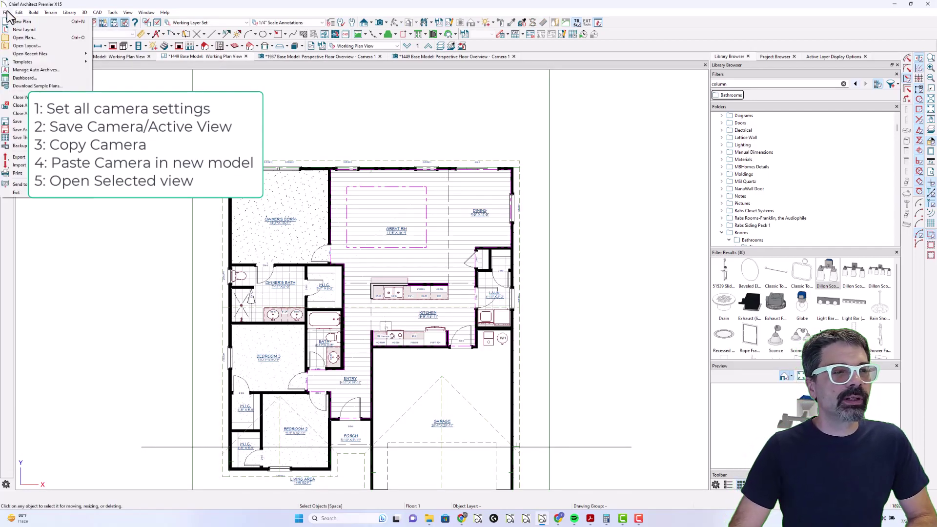
{"action": "mouse_move", "coordinate": [35, 54]}
{"action": "left_click", "coordinate": [161, 62]}
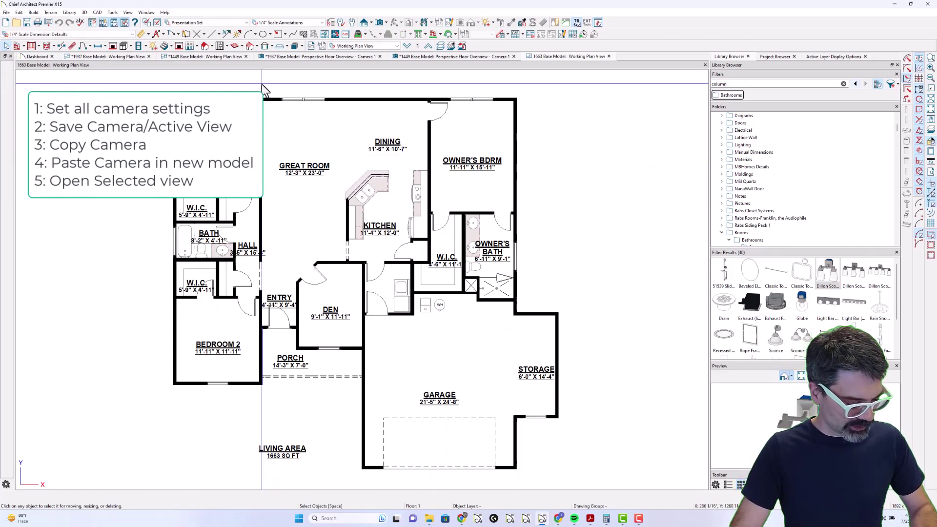
Paste the copied perspective overview camera into the 1663 plan and open its view, framing the whole floor overview.
{"action": "key", "text": "ctrl+v"}
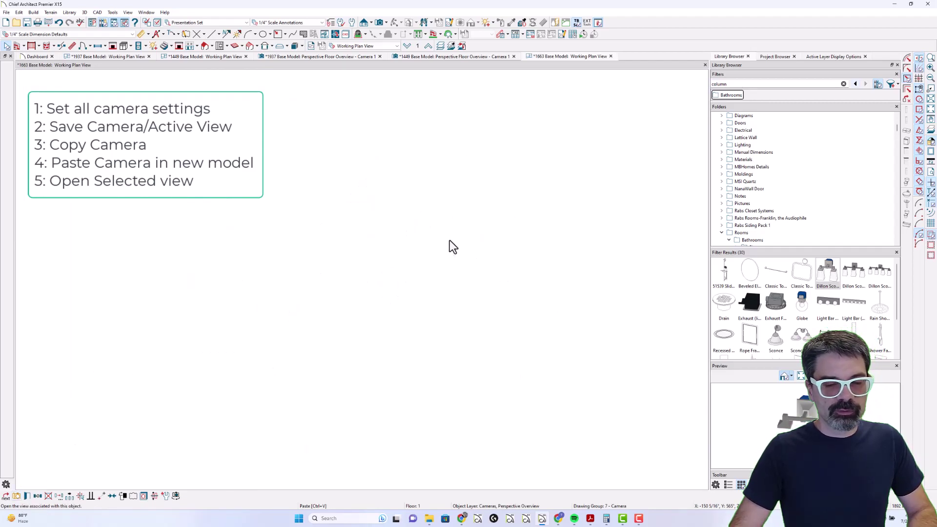
{"action": "left_click_drag", "start_coordinate": [449, 240], "coordinate": [404, 263]}
{"action": "scroll", "coordinate": [404, 263], "scroll_direction": "up", "scroll_amount": 3}
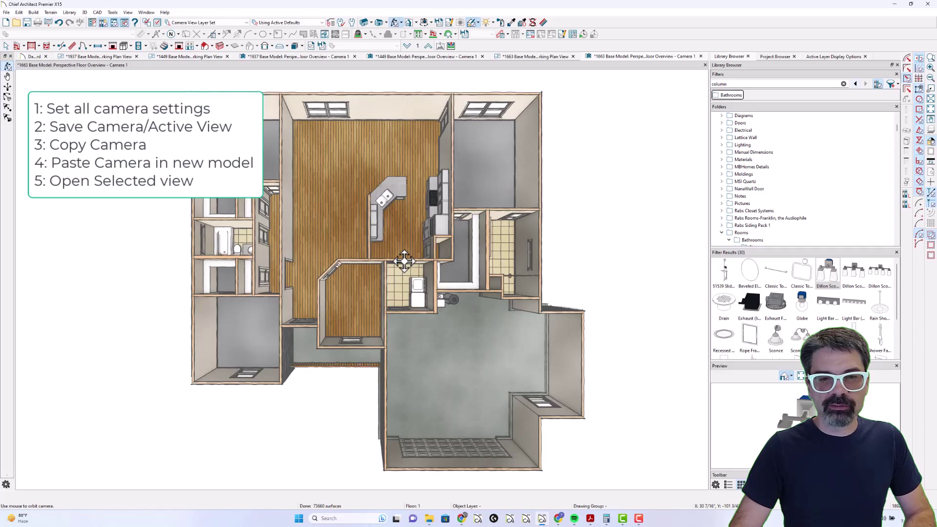